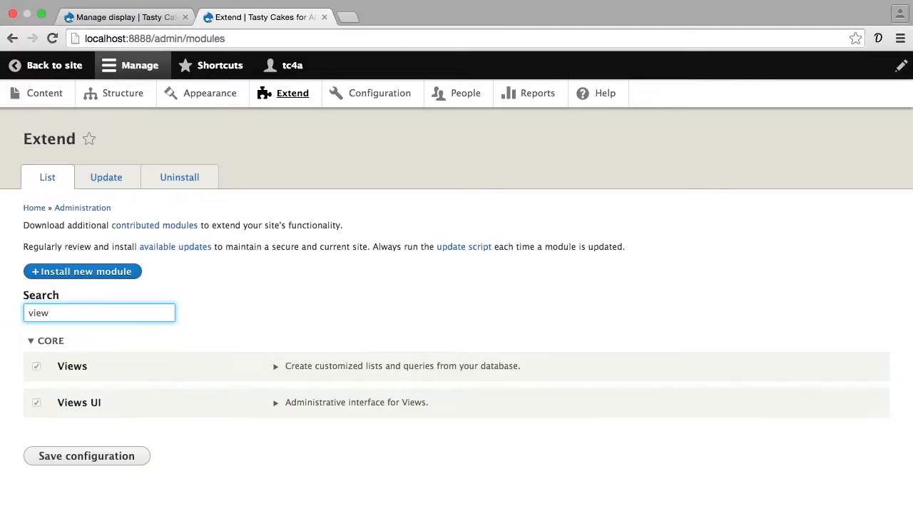
Look over the site's Structure page and the edit shortcut for the view on the public Upcoming Events page
{"action": "left_click", "coordinate": [112, 102]}
{"action": "scroll", "coordinate": [135, 169], "scroll_direction": "down", "scroll_amount": 3}
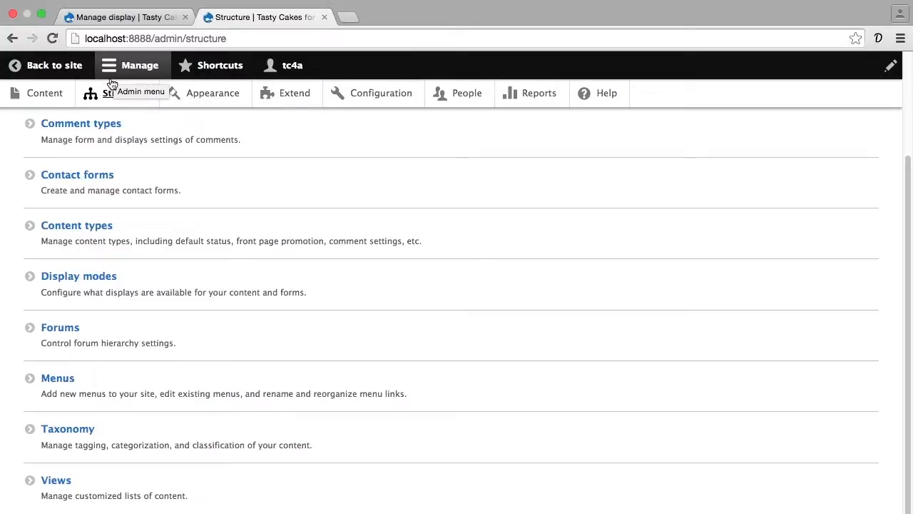
{"action": "left_click", "coordinate": [81, 73]}
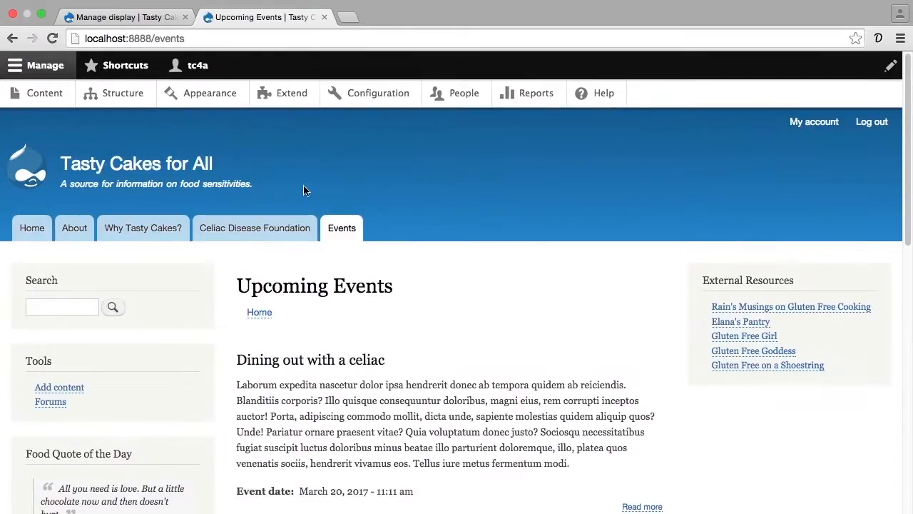
{"action": "left_click", "coordinate": [662, 289]}
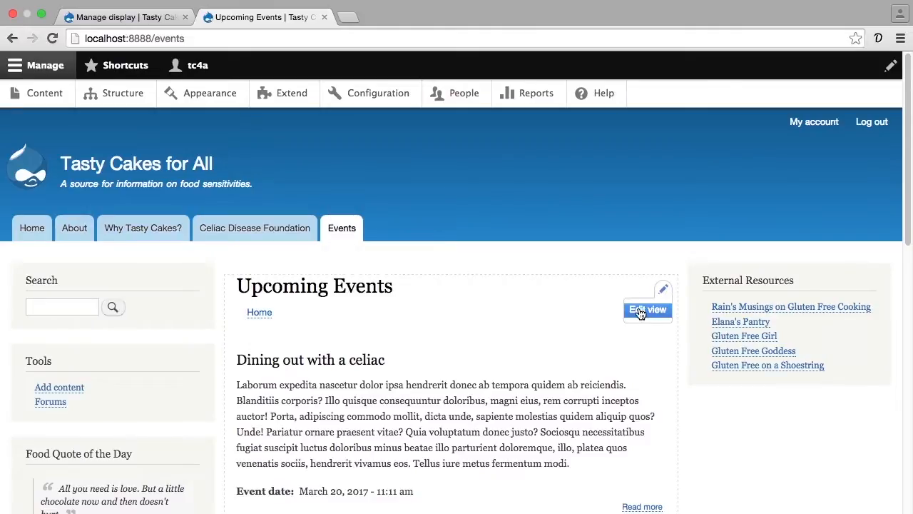
Open the Upcoming Events view for editing from the site's list of views
{"action": "left_click", "coordinate": [123, 93]}
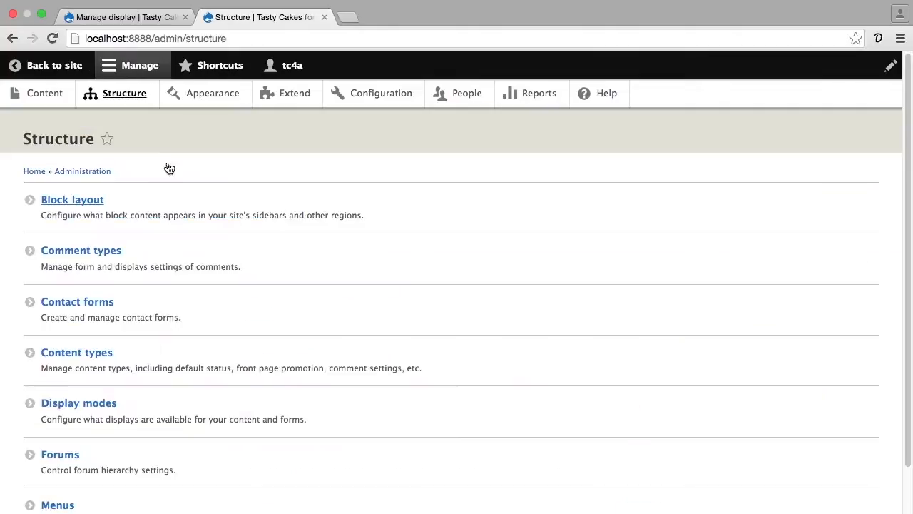
{"action": "scroll", "coordinate": [174, 225], "scroll_direction": "down", "scroll_amount": 3}
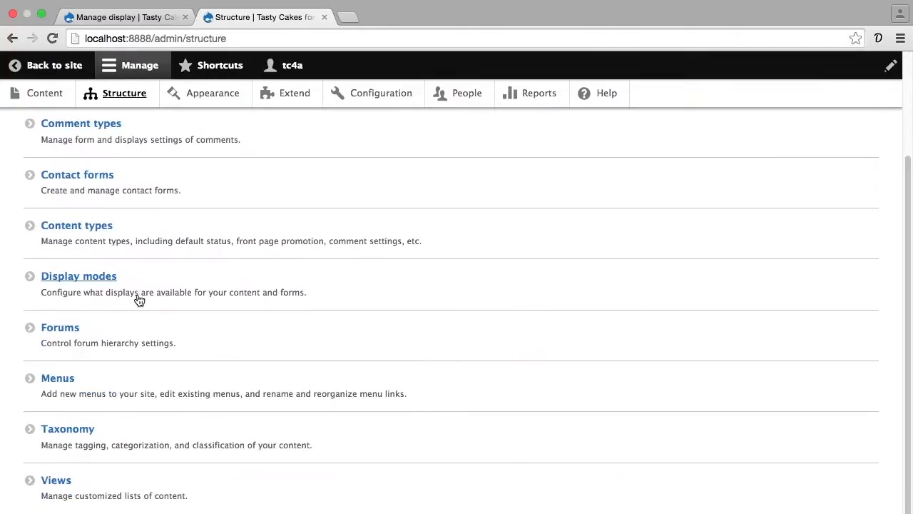
{"action": "left_click", "coordinate": [58, 479]}
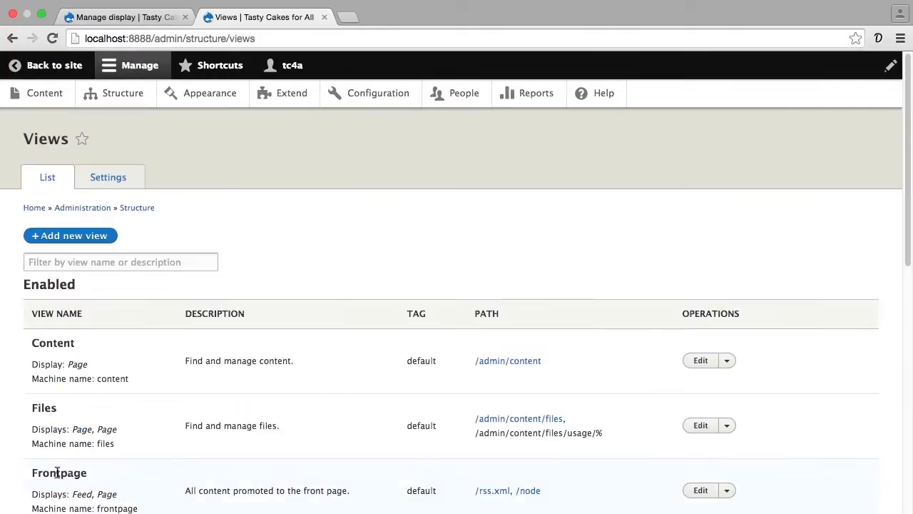
{"action": "scroll", "coordinate": [90, 463], "scroll_direction": "down", "scroll_amount": 2}
{"action": "scroll", "coordinate": [90, 463], "scroll_direction": "down", "scroll_amount": 5}
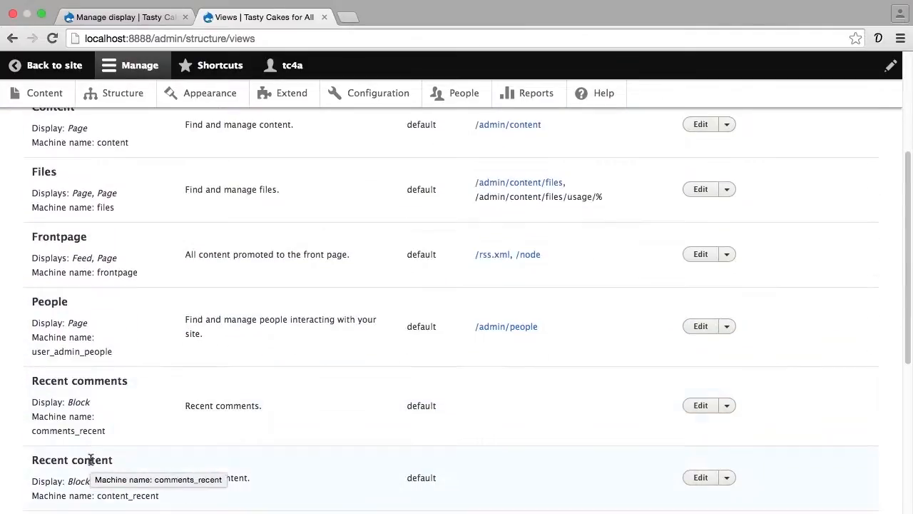
{"action": "scroll", "coordinate": [91, 460], "scroll_direction": "down", "scroll_amount": 3}
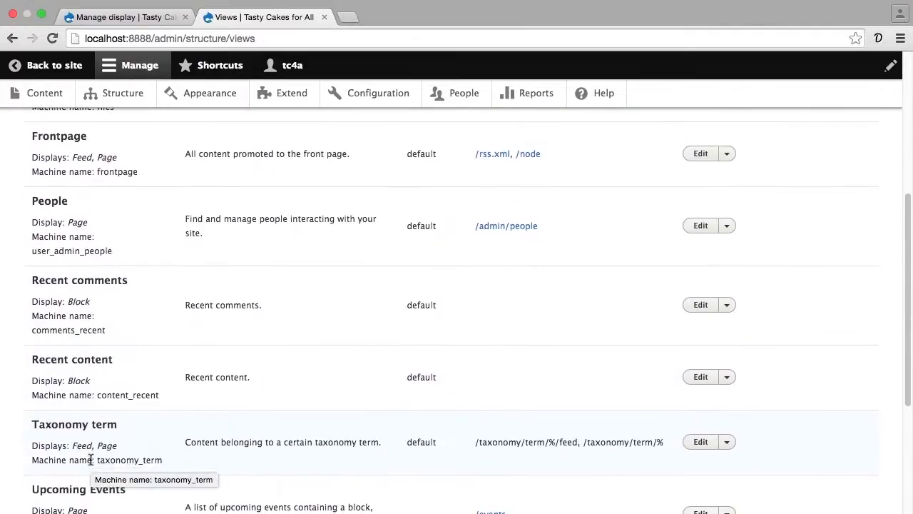
{"action": "scroll", "coordinate": [90, 459], "scroll_direction": "down", "scroll_amount": 2}
{"action": "scroll", "coordinate": [91, 463], "scroll_direction": "down", "scroll_amount": 7}
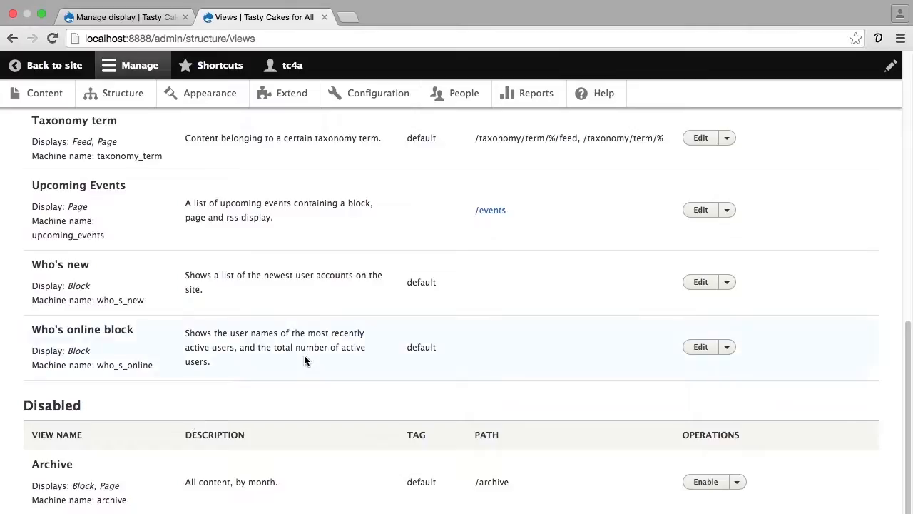
{"action": "left_click", "coordinate": [697, 210]}
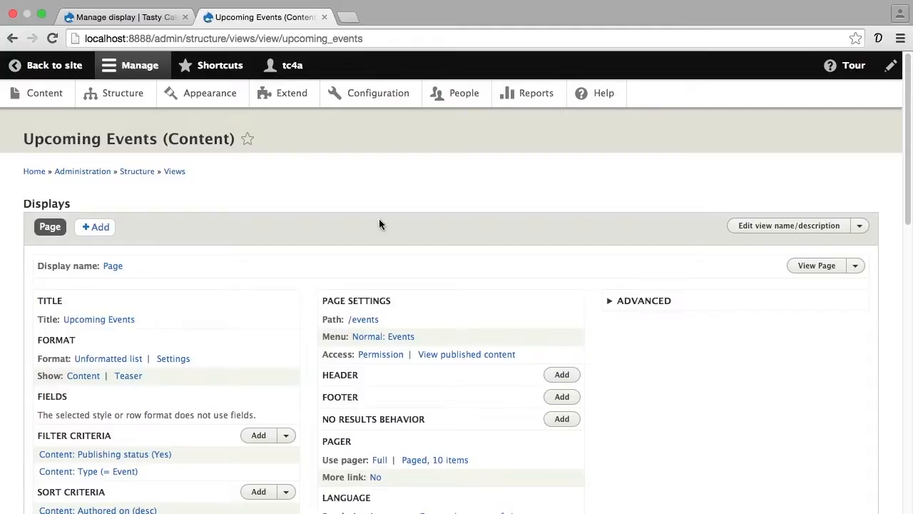
Change the administrative name of the view's page display to "Upcoming Page"
{"action": "left_click", "coordinate": [95, 227]}
{"action": "left_click", "coordinate": [105, 267]}
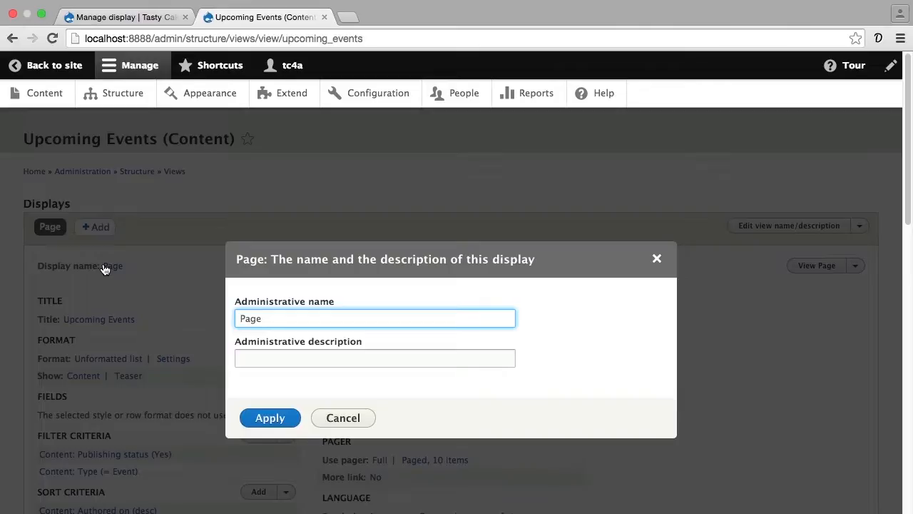
{"action": "type", "text": "Upcoming"}
{"action": "left_click", "coordinate": [277, 419]}
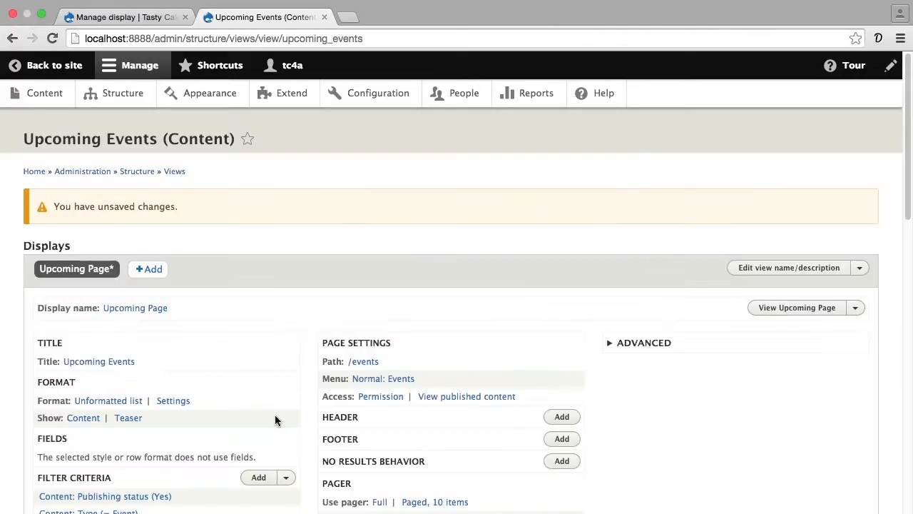
Inspect the title setting of the Upcoming Events view and close it without changes
{"action": "left_click", "coordinate": [112, 364]}
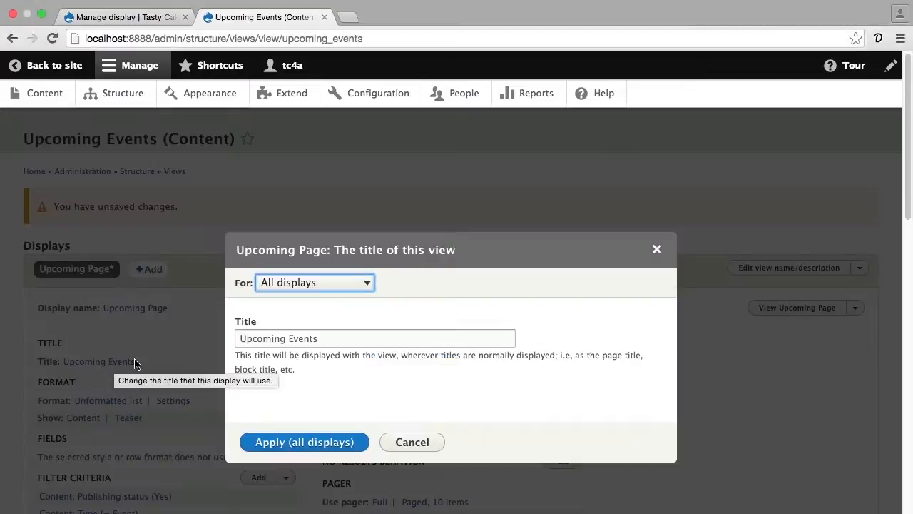
{"action": "left_click_drag", "start_coordinate": [316, 340], "coordinate": [235, 340]}
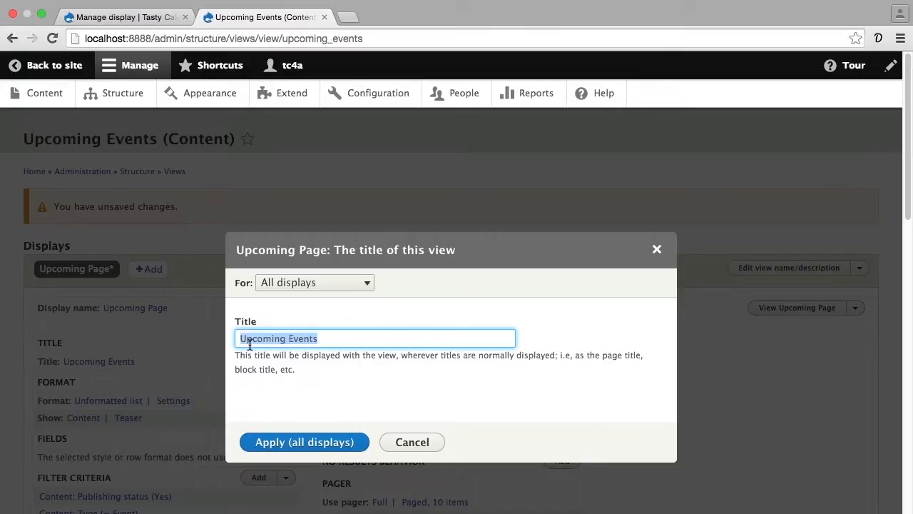
{"action": "key", "text": "Escape"}
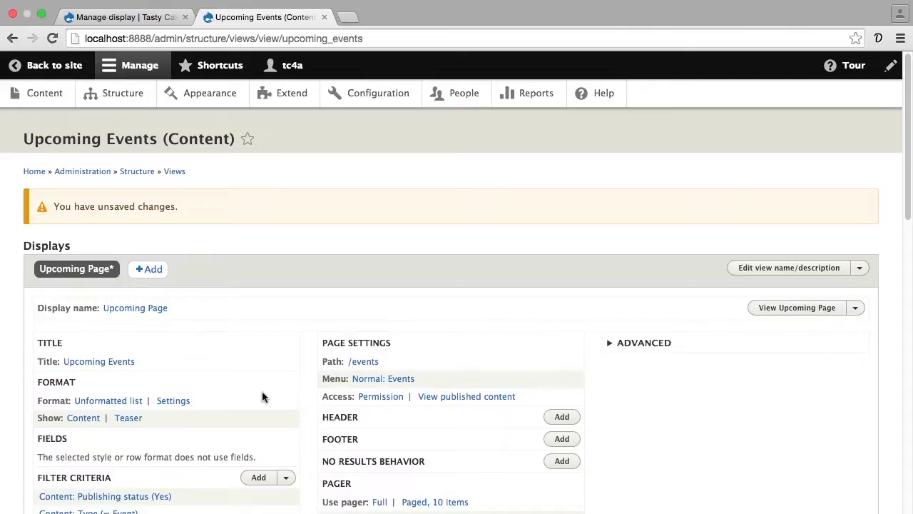
Examine the view's available format styles and the style options of the unformatted list, leaving both without changes
{"action": "scroll", "coordinate": [247, 405], "scroll_direction": "down", "scroll_amount": 3}
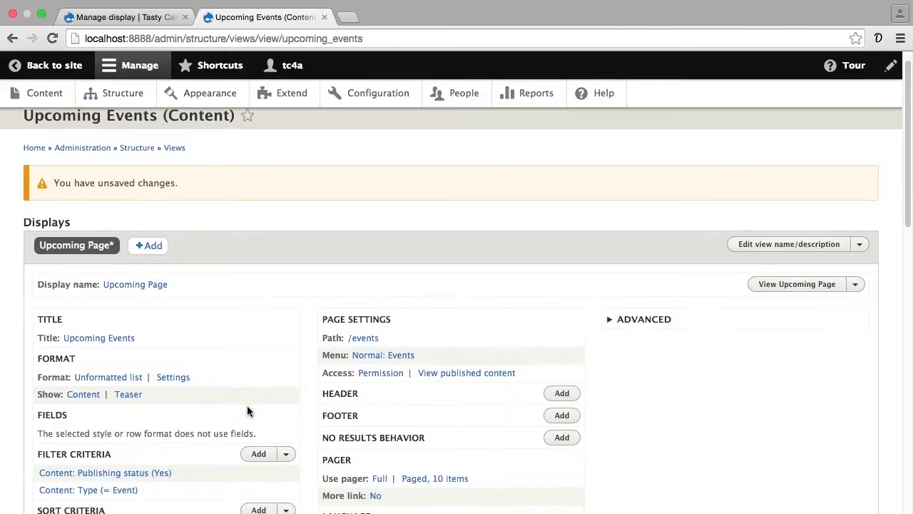
{"action": "scroll", "coordinate": [247, 407], "scroll_direction": "down", "scroll_amount": 1}
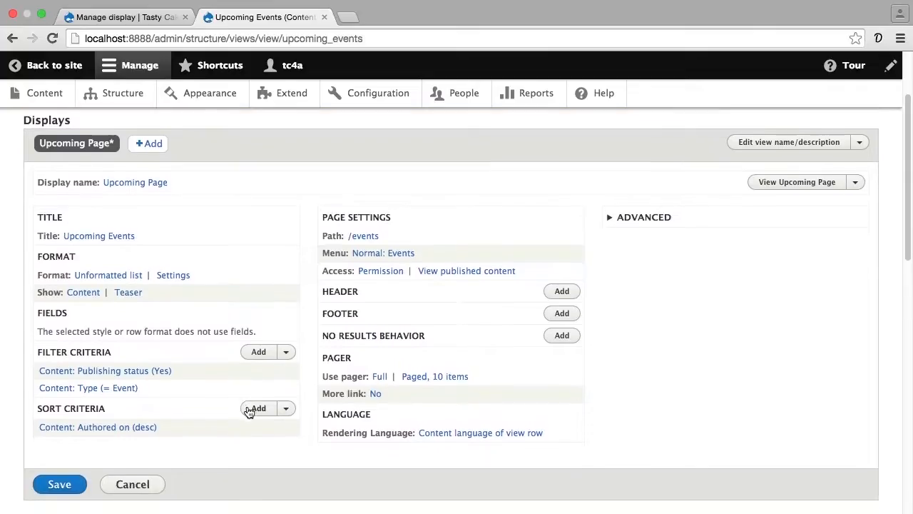
{"action": "left_click", "coordinate": [92, 278]}
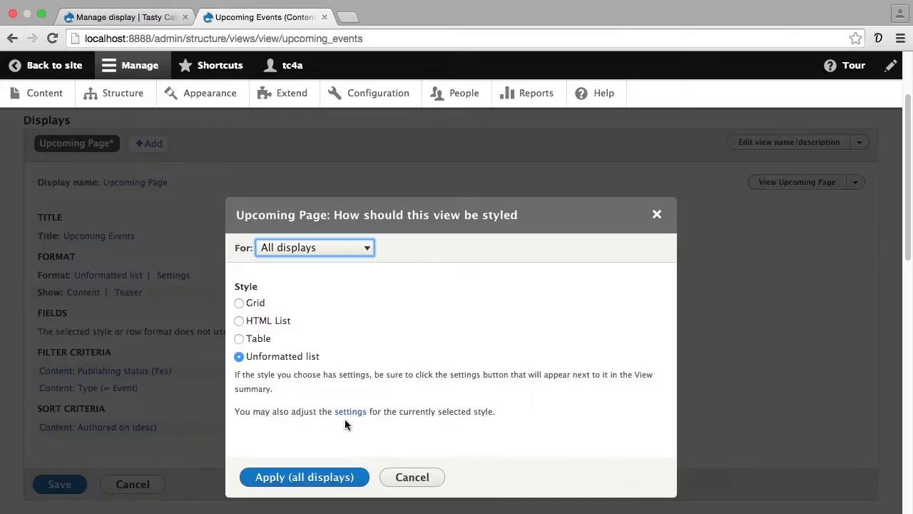
{"action": "left_click", "coordinate": [404, 479]}
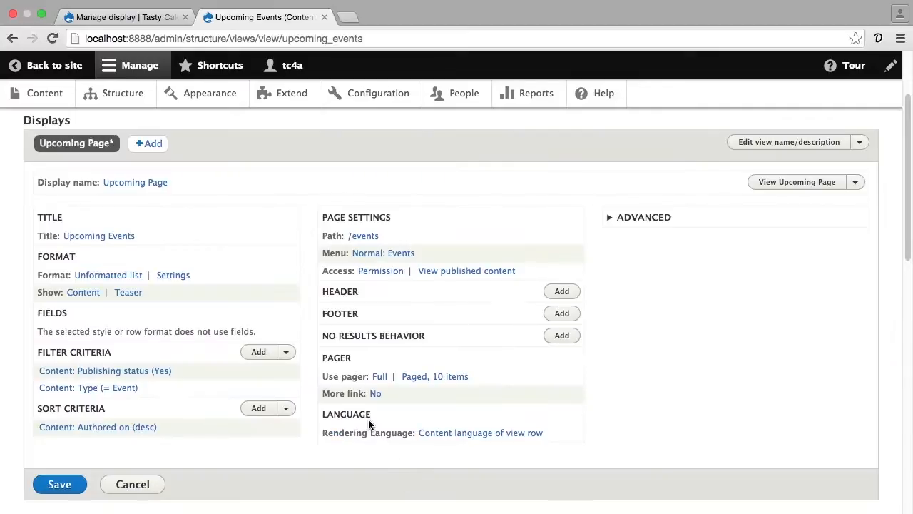
{"action": "left_click", "coordinate": [175, 278]}
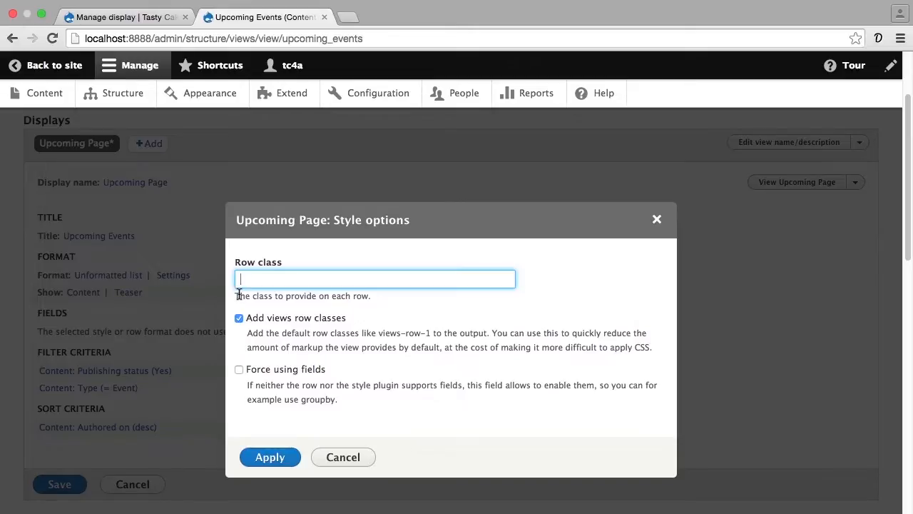
{"action": "left_click", "coordinate": [361, 456]}
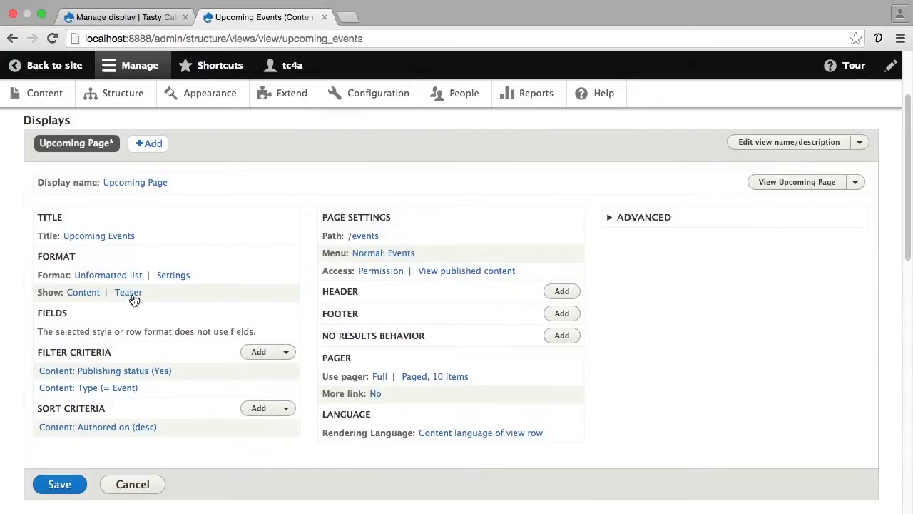
Examine the row style choices Content, Fields and Search results for the view, then discard any change
{"action": "left_click", "coordinate": [77, 294]}
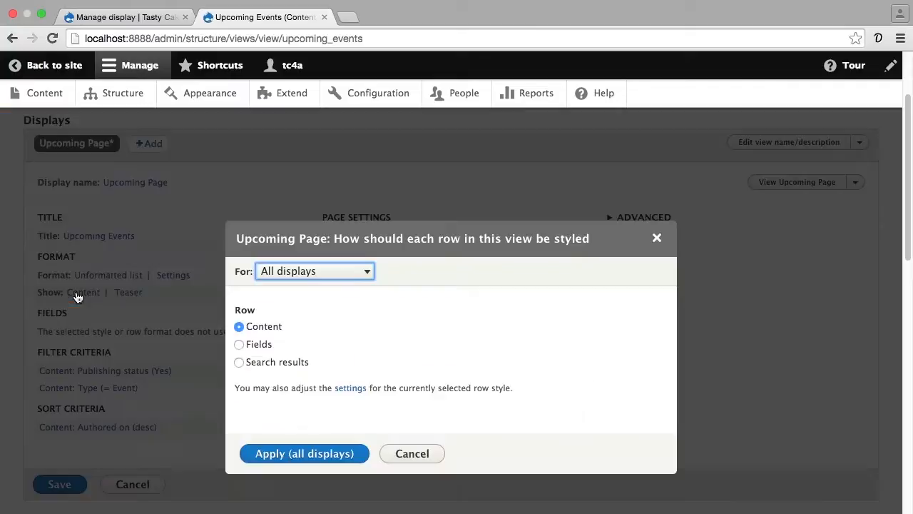
{"action": "left_click", "coordinate": [240, 345]}
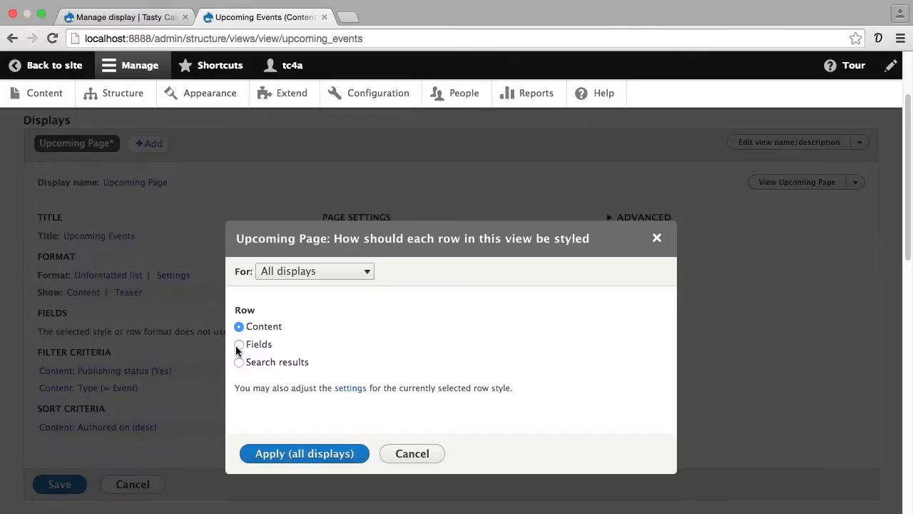
{"action": "left_click", "coordinate": [401, 454]}
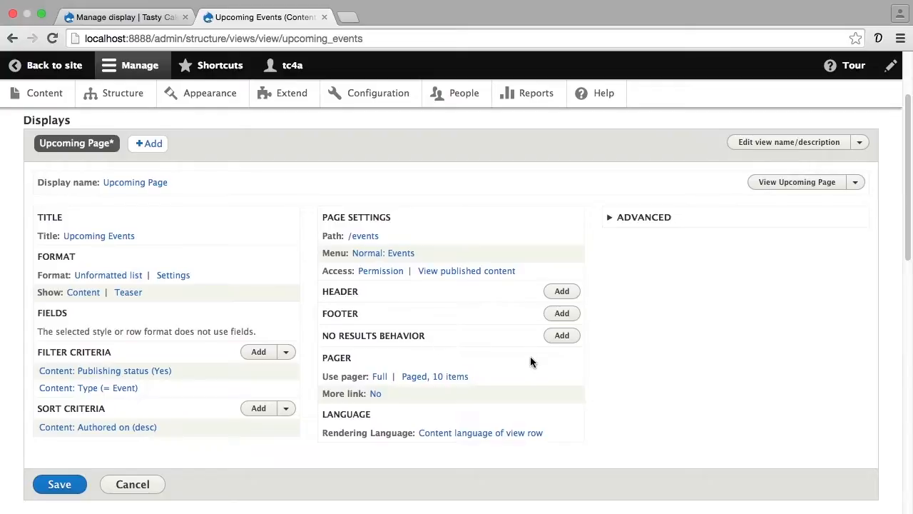
Add a Global: Text area as the no results behavior for all displays, with the content "There are no upcoming events."
{"action": "left_click", "coordinate": [555, 338]}
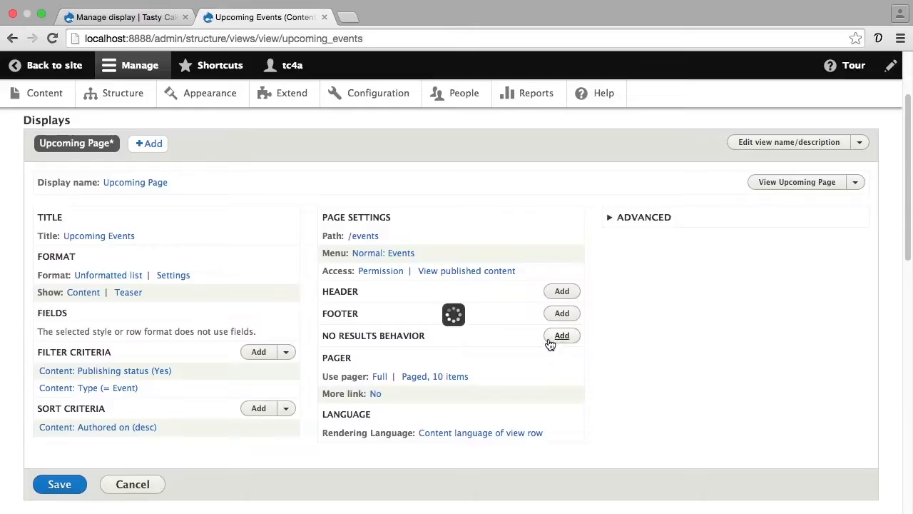
{"action": "scroll", "coordinate": [471, 351], "scroll_direction": "down", "scroll_amount": 5}
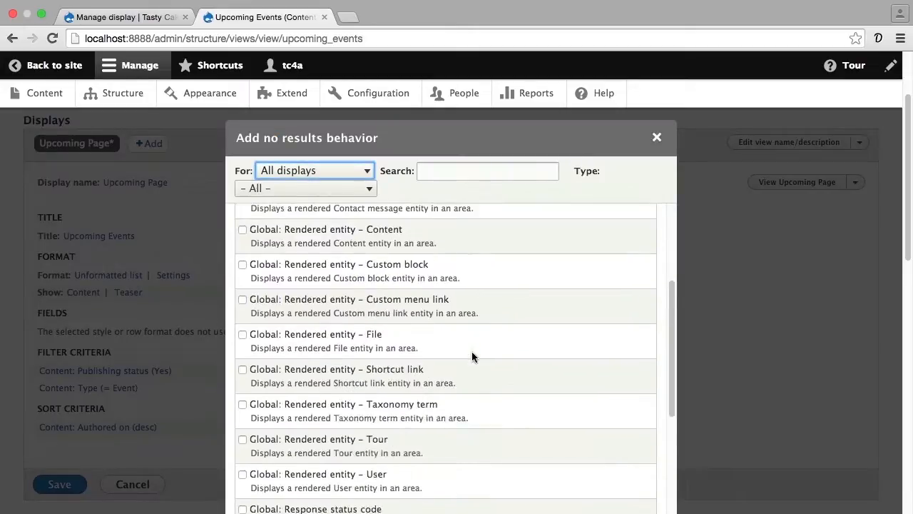
{"action": "scroll", "coordinate": [471, 357], "scroll_direction": "down", "scroll_amount": 3}
{"action": "left_click", "coordinate": [311, 365]}
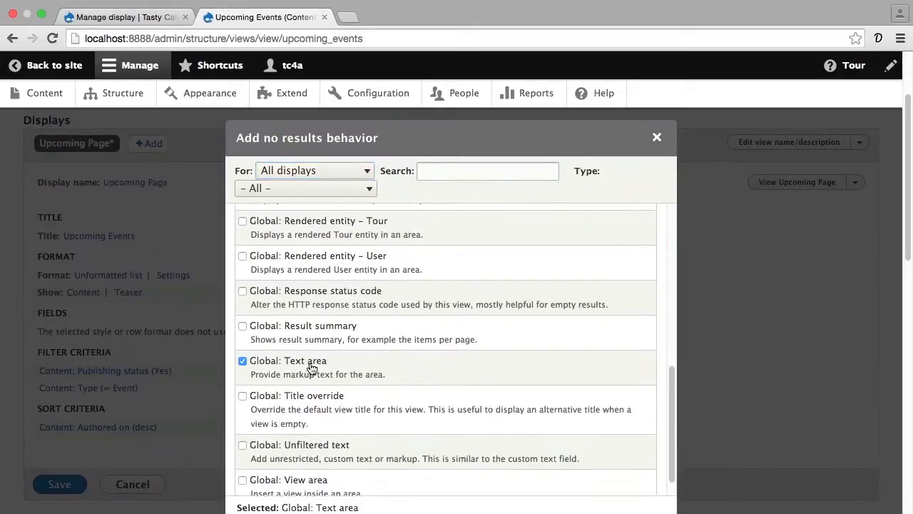
{"action": "left_click", "coordinate": [359, 512]}
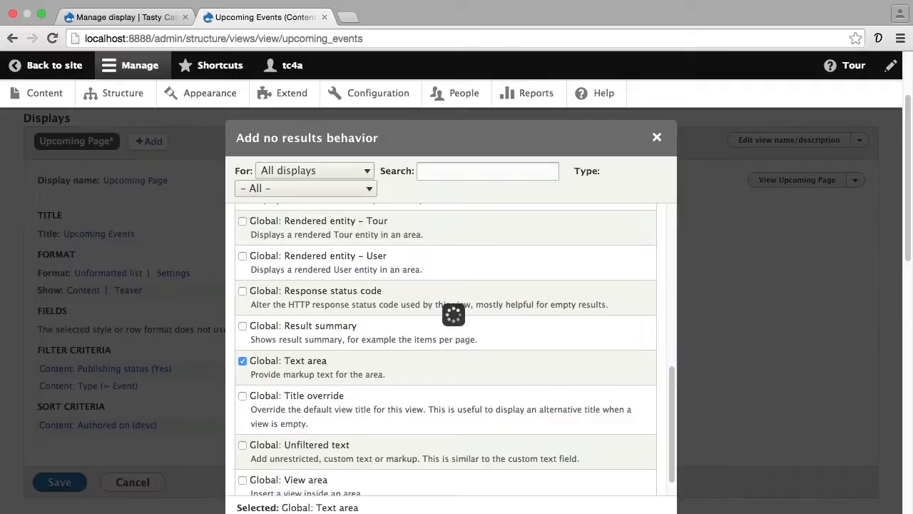
{"action": "left_click", "coordinate": [400, 333]}
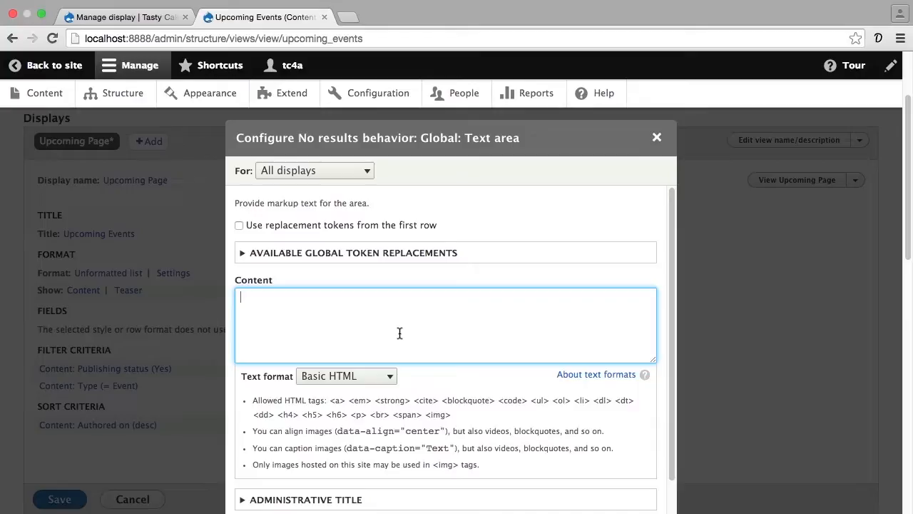
{"action": "type", "text": "There are no upcoming events."}
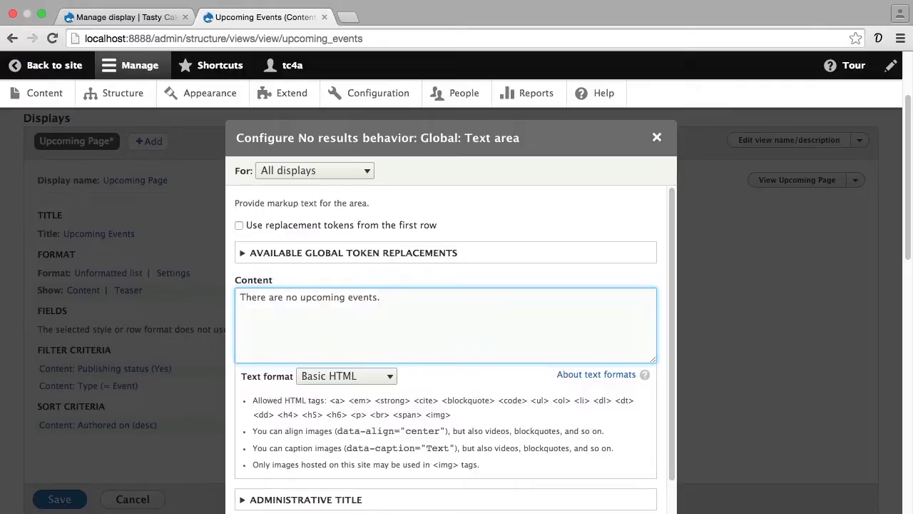
{"action": "left_click", "coordinate": [293, 513]}
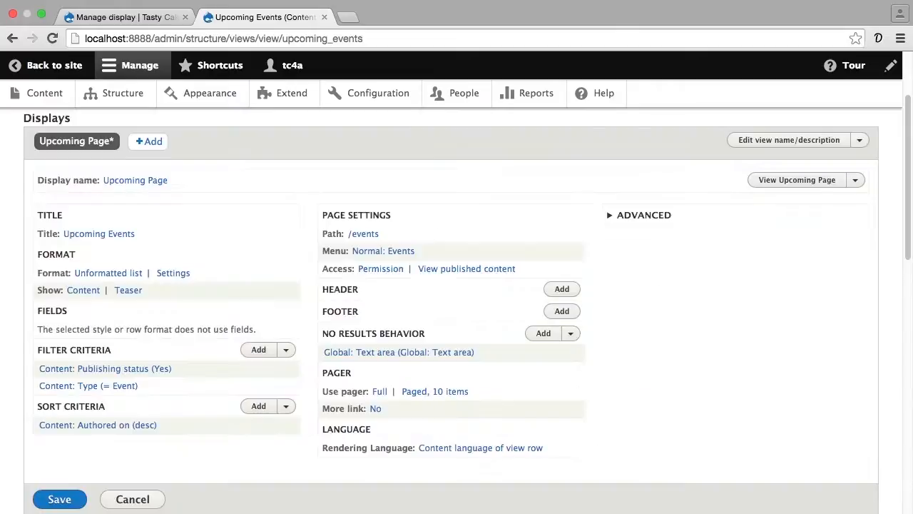
Review the content of the no results text area and expand the view's advanced settings
{"action": "left_click", "coordinate": [393, 354]}
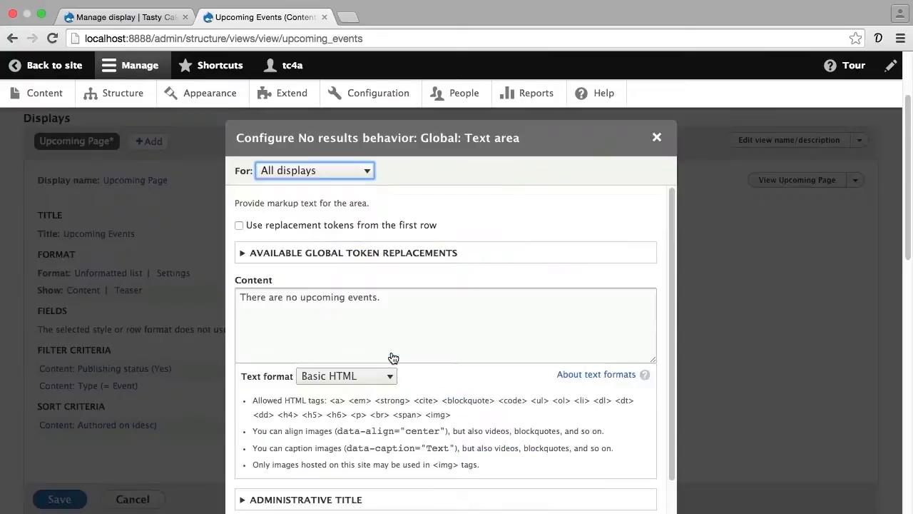
{"action": "left_click_drag", "start_coordinate": [402, 333], "coordinate": [357, 279]}
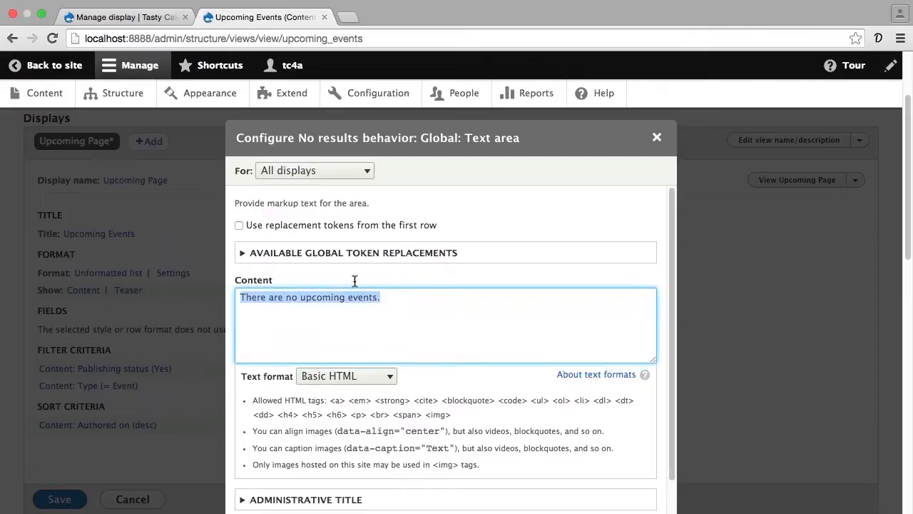
{"action": "left_click", "coordinate": [285, 512]}
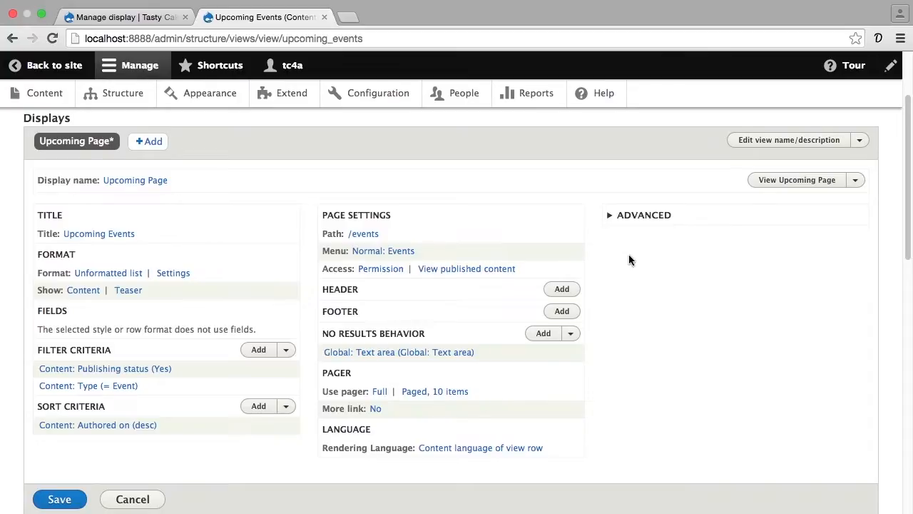
{"action": "left_click", "coordinate": [639, 216]}
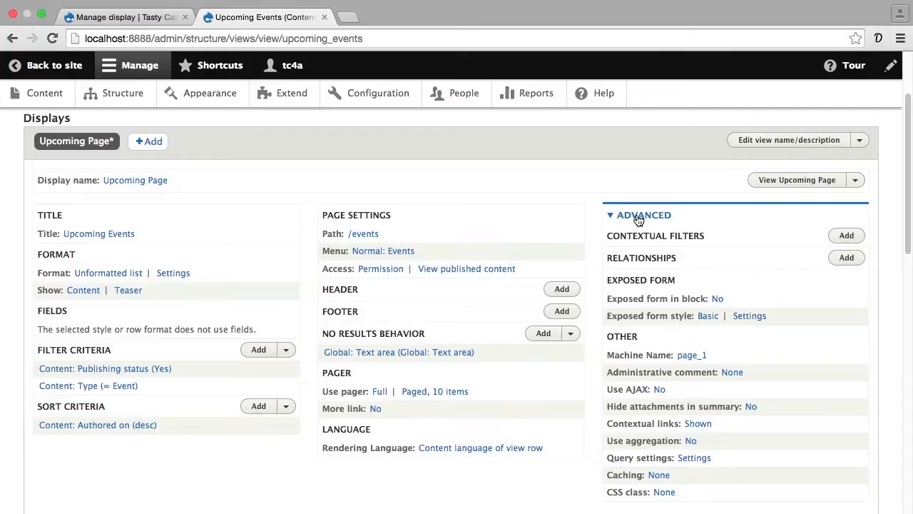
Collapse the view's advanced settings and turn off automatic preview in the preview section
{"action": "left_click", "coordinate": [639, 217]}
{"action": "scroll", "coordinate": [625, 251], "scroll_direction": "down", "scroll_amount": 10}
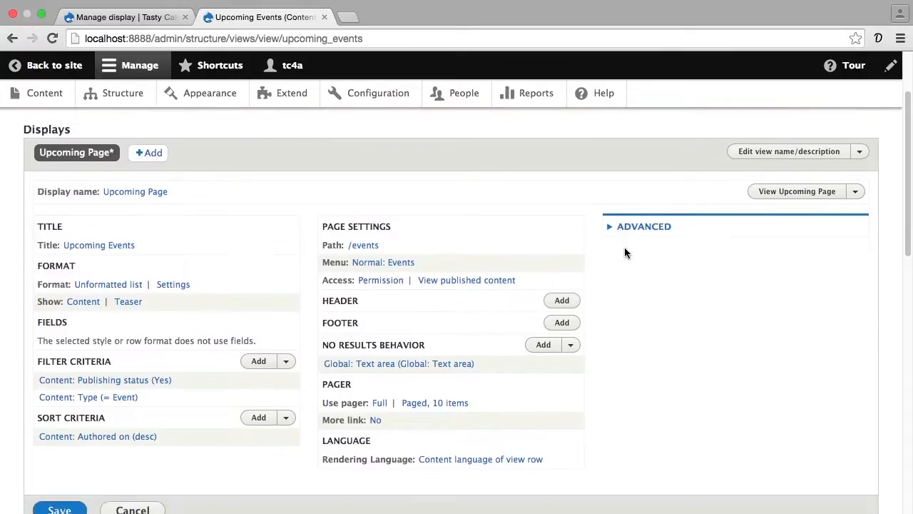
{"action": "scroll", "coordinate": [625, 250], "scroll_direction": "down", "scroll_amount": 1}
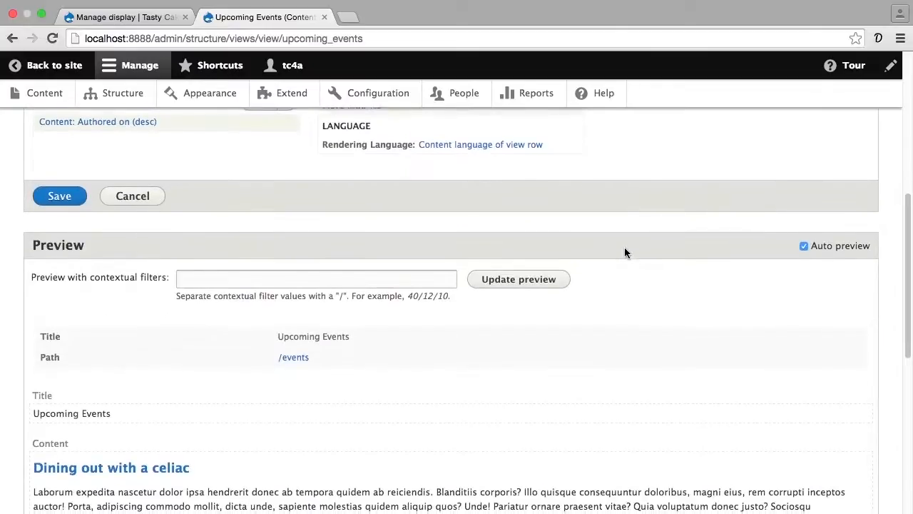
{"action": "scroll", "coordinate": [625, 252], "scroll_direction": "down", "scroll_amount": 2}
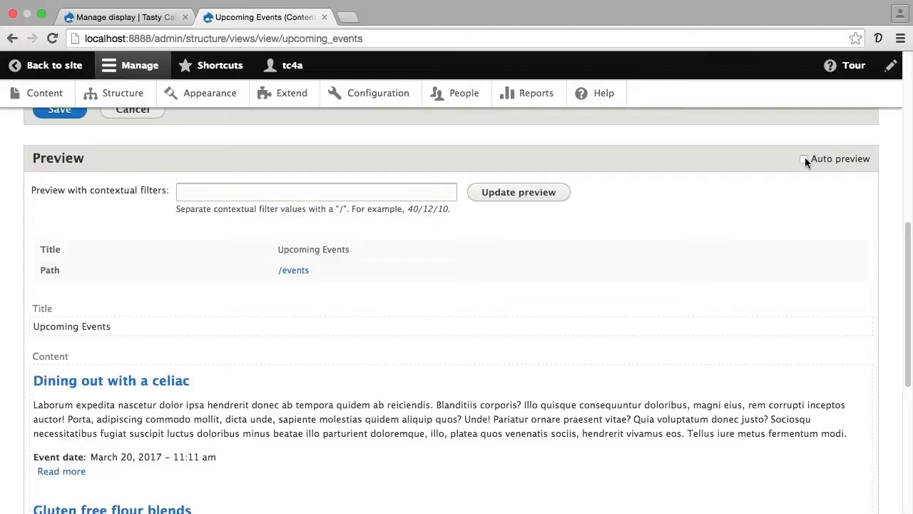
Review the Upcoming Page display's settings and save the changes to the Upcoming Events view
{"action": "scroll", "coordinate": [806, 161], "scroll_direction": "up", "scroll_amount": 10}
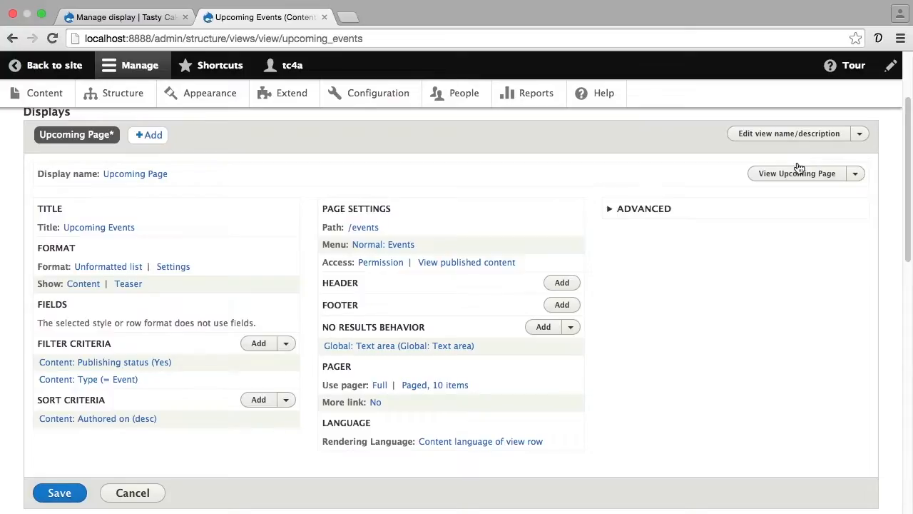
{"action": "scroll", "coordinate": [768, 190], "scroll_direction": "down", "scroll_amount": 2}
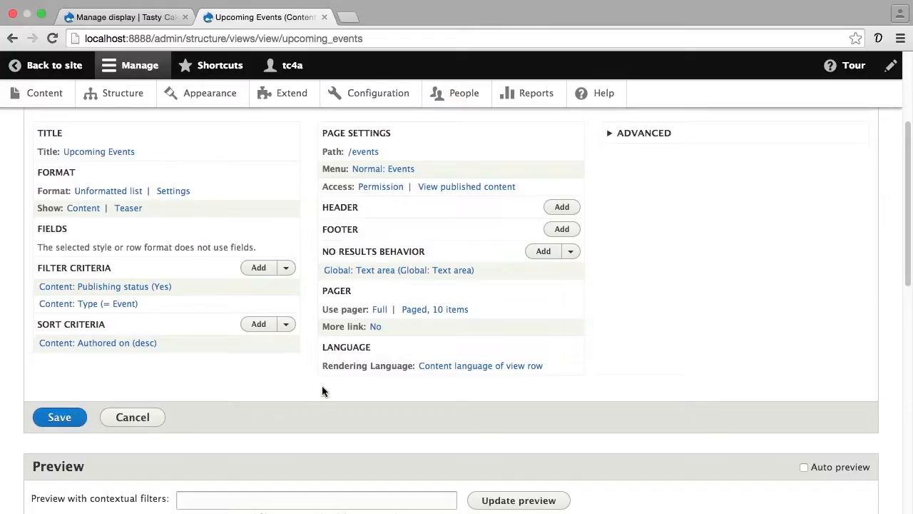
{"action": "scroll", "coordinate": [721, 174], "scroll_direction": "up", "scroll_amount": 4}
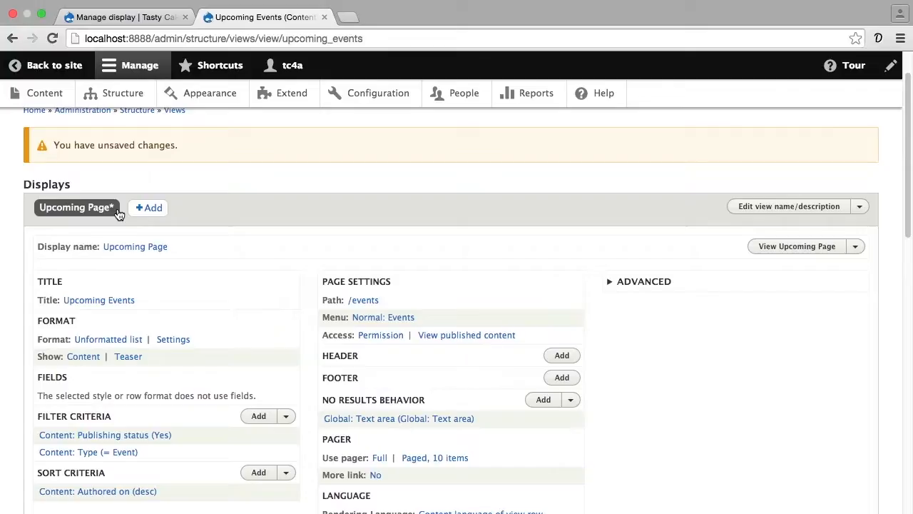
{"action": "scroll", "coordinate": [119, 214], "scroll_direction": "down", "scroll_amount": 5}
{"action": "left_click", "coordinate": [60, 288]}
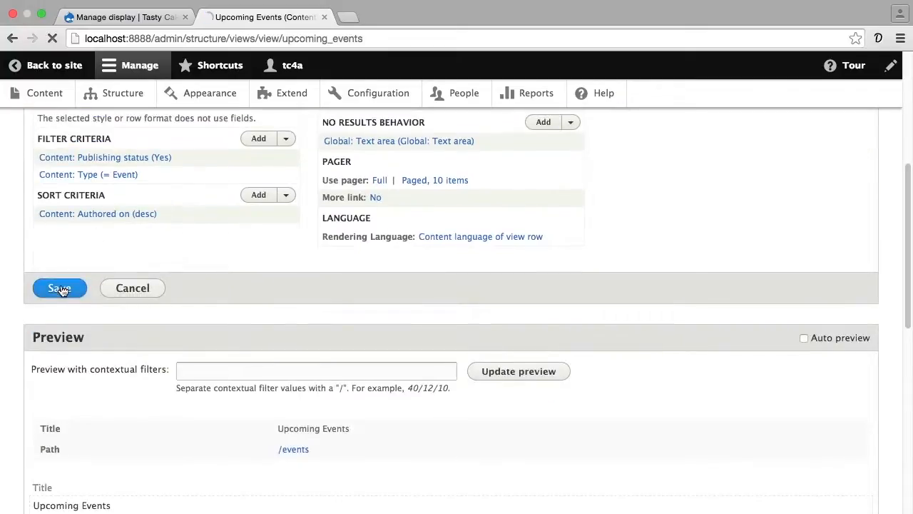